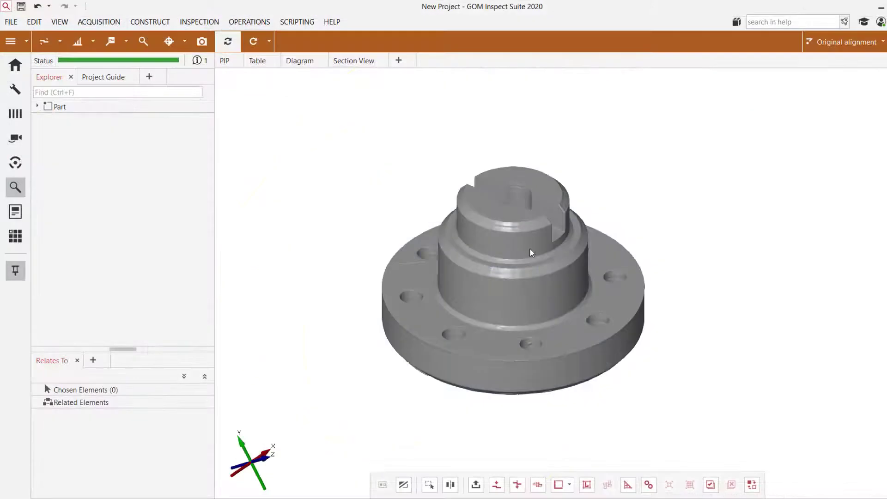
drag(535, 232, 572, 284)
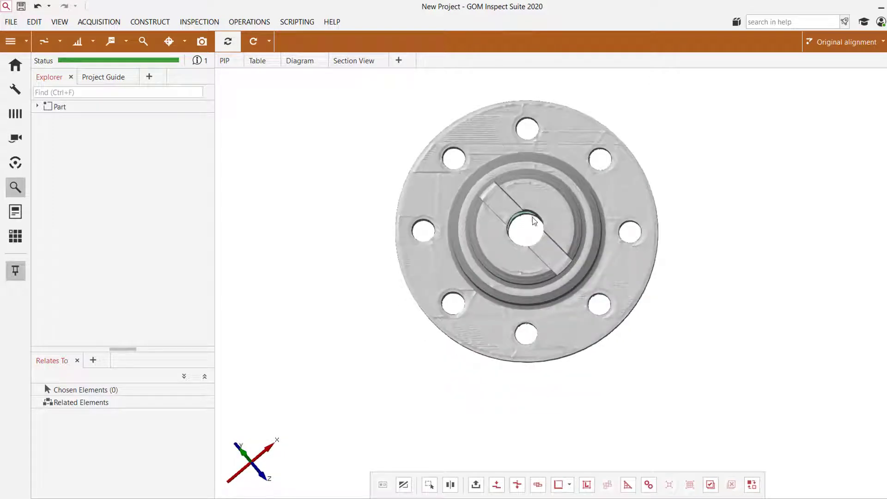
drag(529, 231, 532, 187)
scroll(523, 221, down, 3)
scroll(556, 141, up, 5)
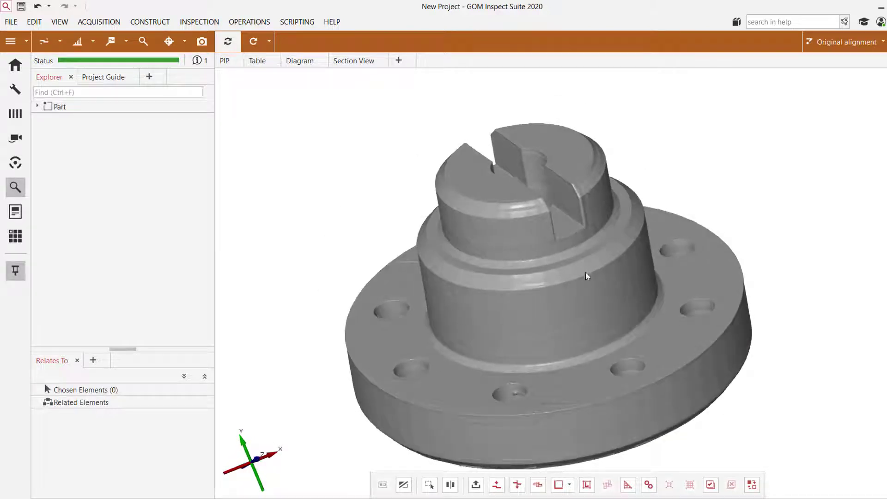
scroll(558, 289, down, 2)
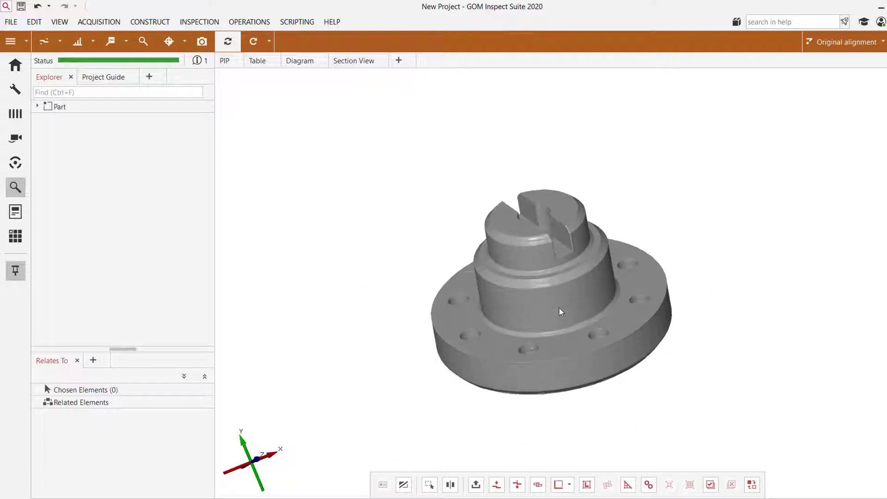
scroll(558, 305, up, 2)
drag(558, 304, 584, 308)
scroll(573, 300, down, 2)
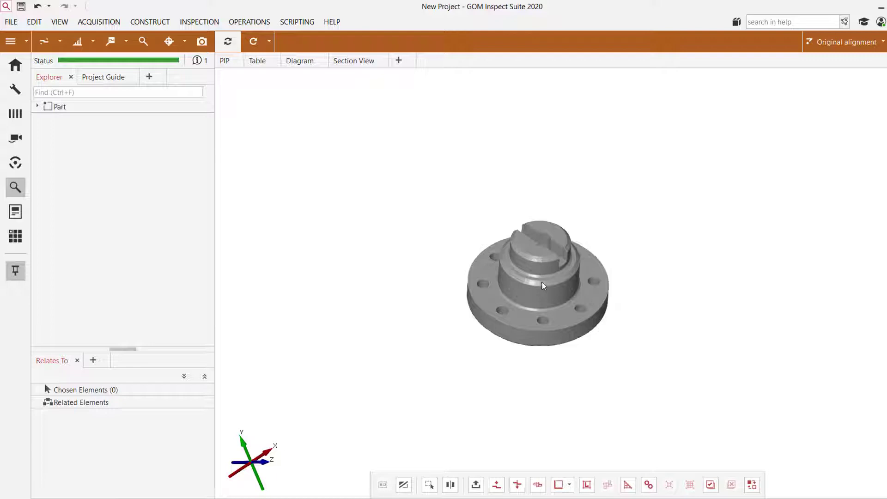
scroll(537, 270, up, 2)
drag(547, 279, 542, 246)
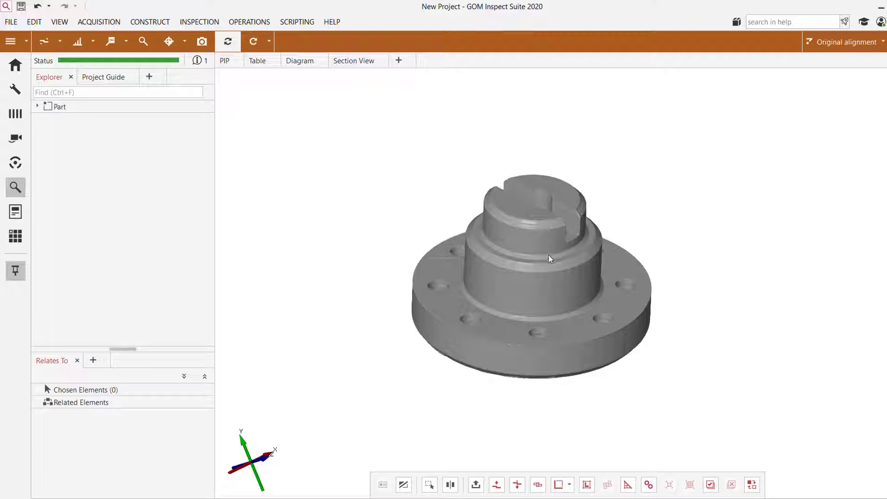
drag(532, 260, 568, 259)
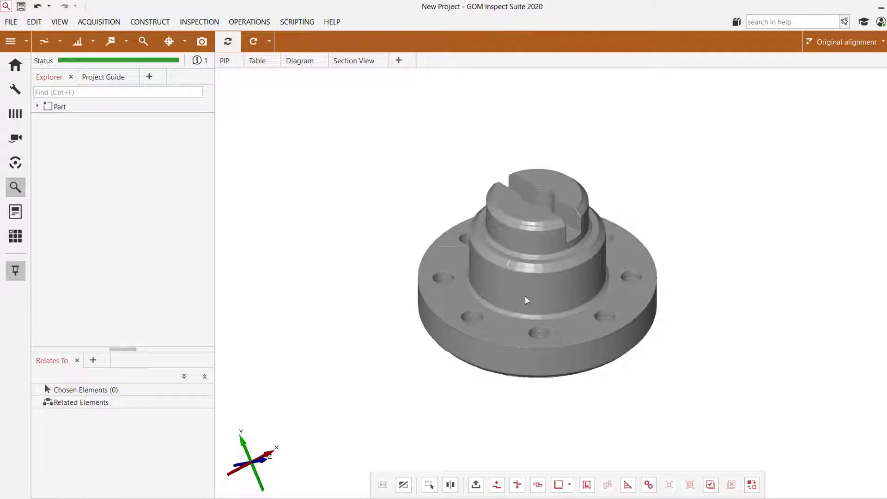
drag(547, 174, 545, 227)
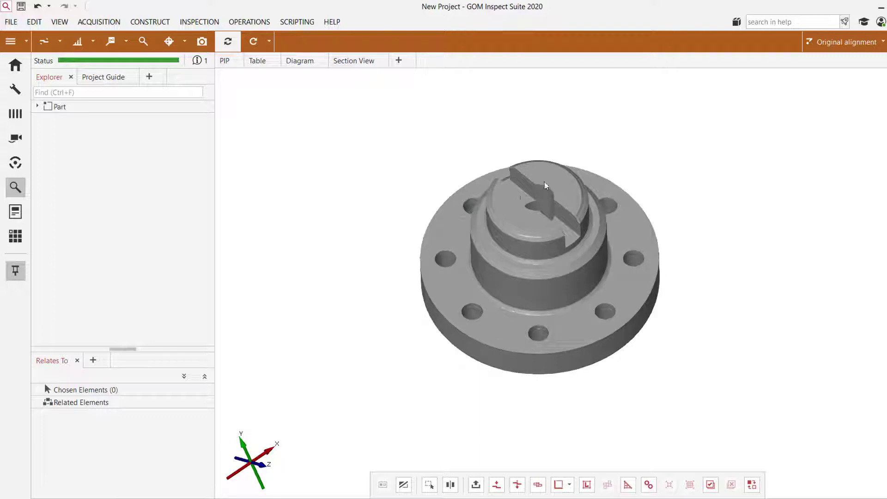
- Tilt the part to a top view and start a 3-2-1 initial alignment
click(275, 463)
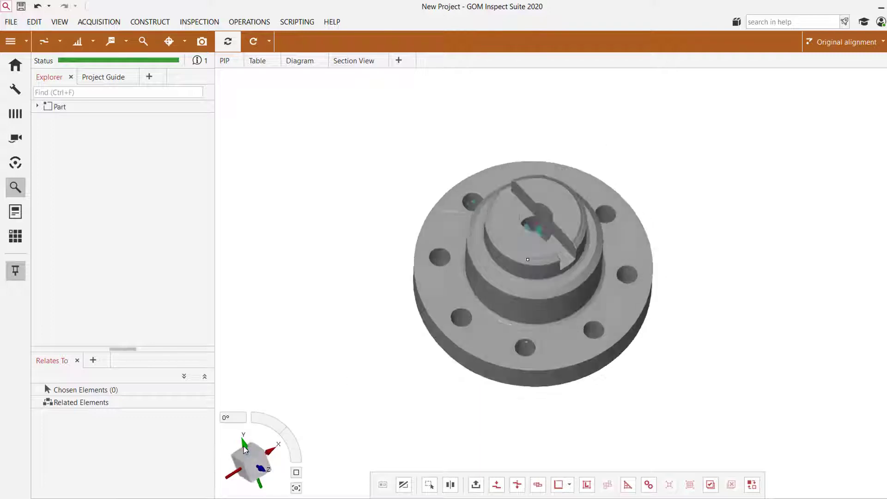
drag(274, 464, 516, 166)
click(846, 42)
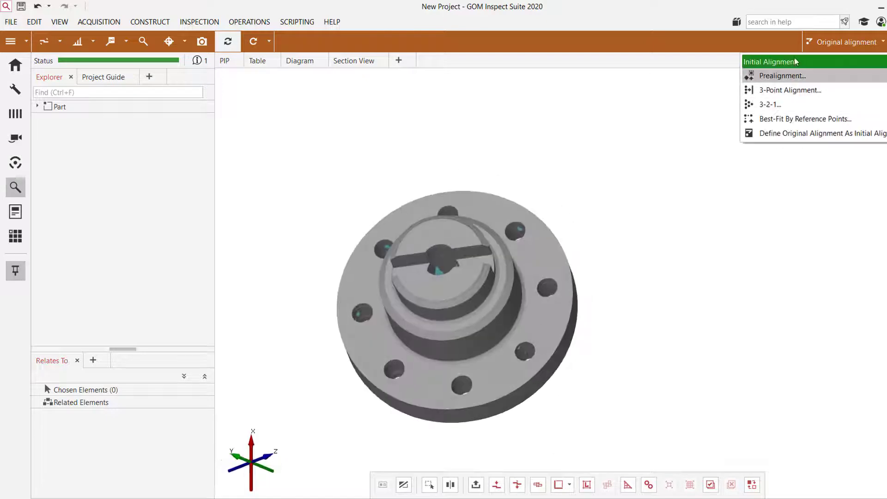
click(794, 117)
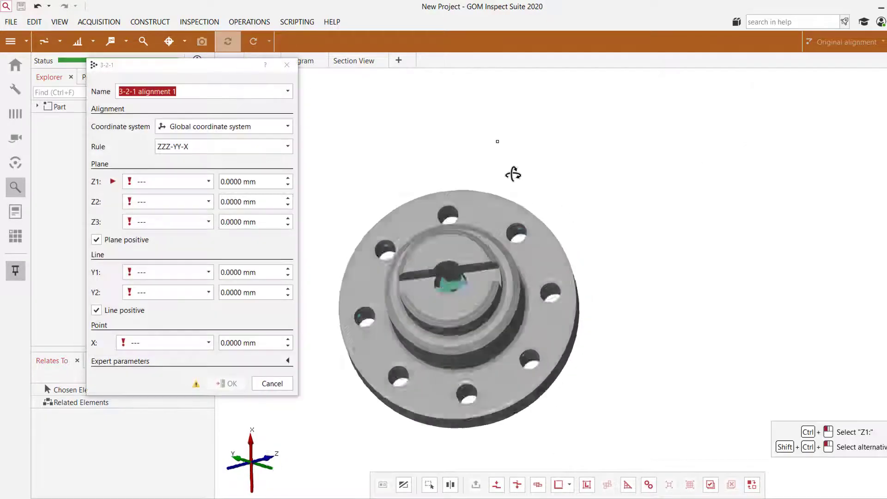
- Pick flange-face points Z1–Z3 and slotted-key points Y1–Y2
drag(511, 174, 474, 224)
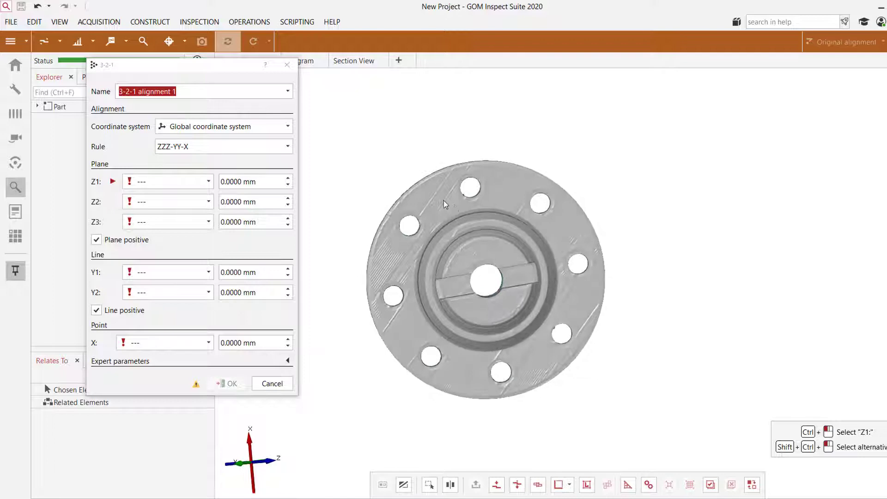
ctrl+click(438, 199)
ctrl+click(575, 232)
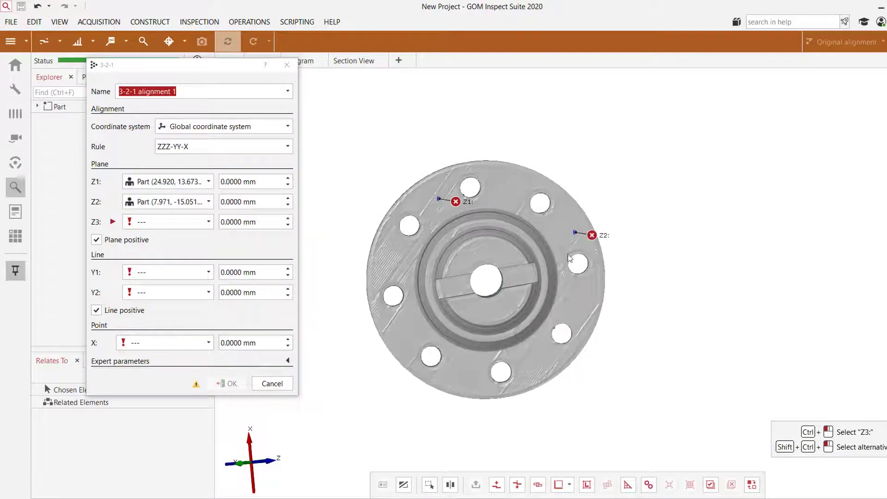
ctrl+click(398, 338)
drag(398, 338, 452, 292)
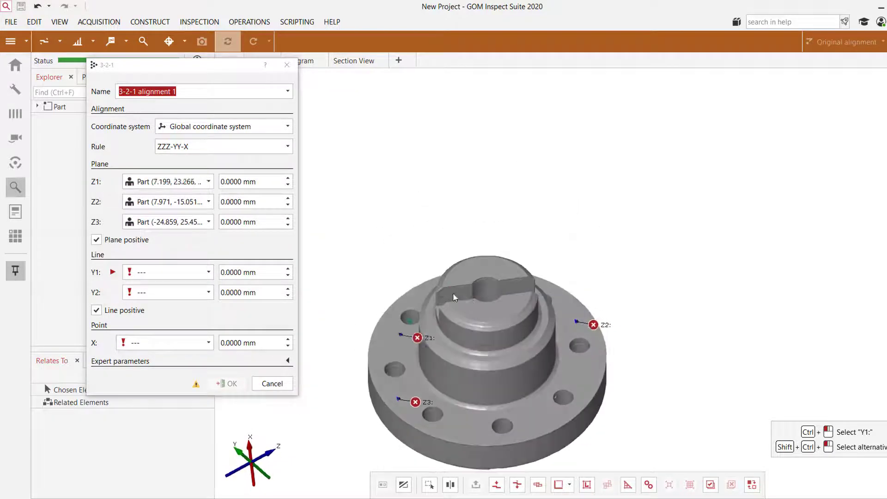
ctrl+click(481, 294)
ctrl+click(517, 287)
- Pick the X point on the key side and confirm the ZZZ-YY-X alignment
mouse_move(524, 301)
mouse_down()
mouse_move(566, 346)
mouse_move(694, 397)
mouse_move(618, 366)
mouse_move(637, 384)
mouse_move(619, 396)
mouse_move(688, 395)
mouse_move(686, 383)
mouse_up()
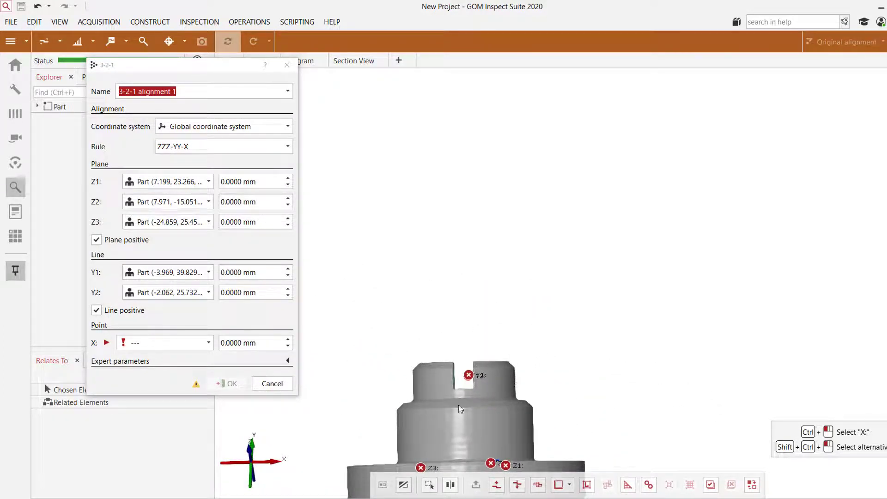
scroll(459, 406, up, 5)
ctrl+click(471, 381)
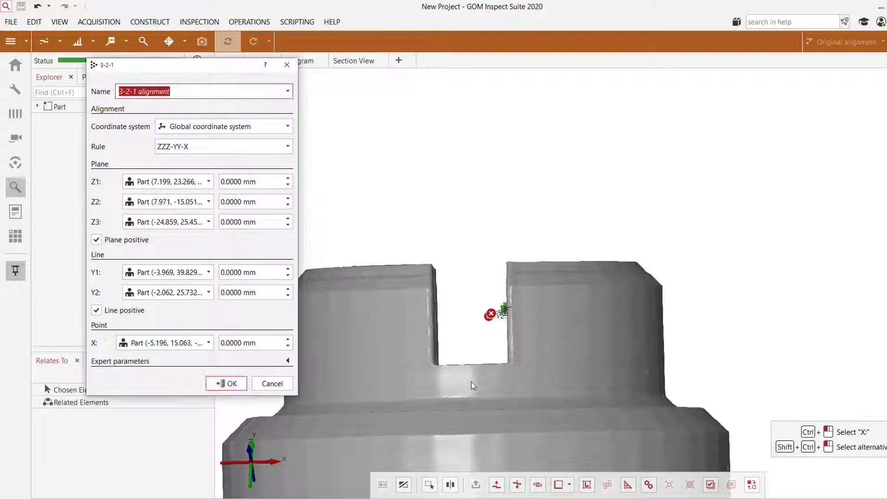
scroll(571, 387, down, 5)
click(228, 384)
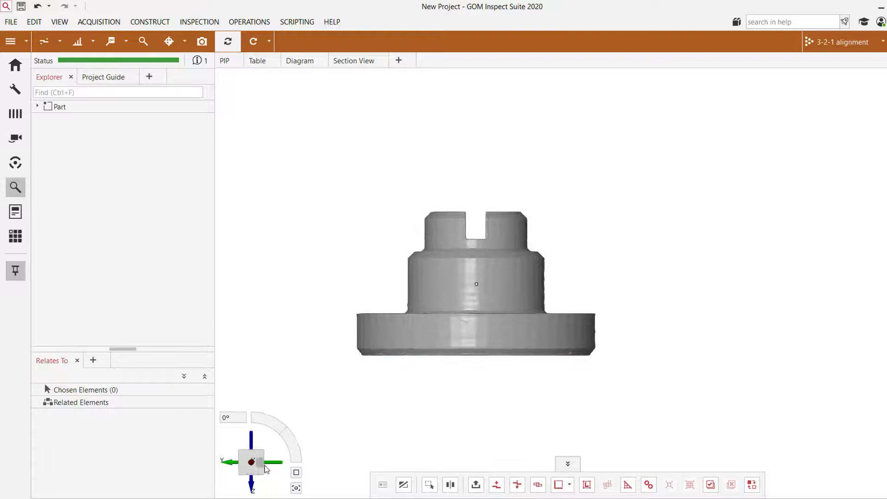
- Check the new alignment from rotated, top and oblique views
click(254, 449)
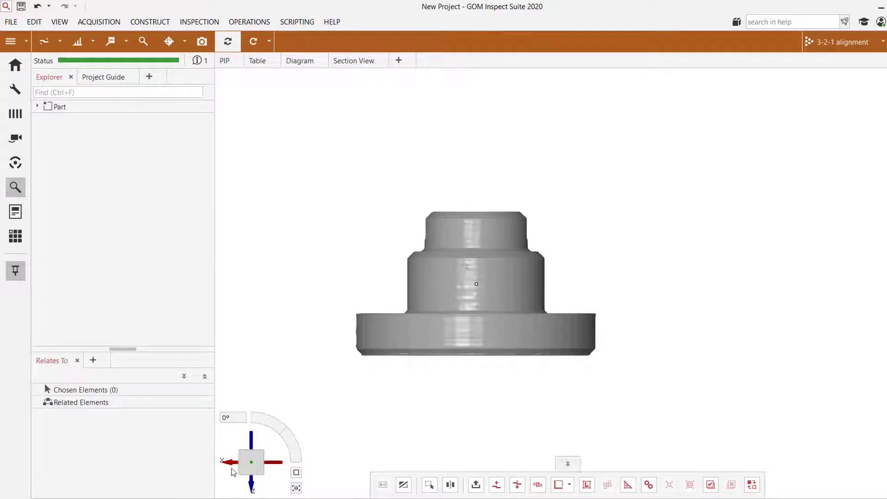
click(254, 448)
click(254, 446)
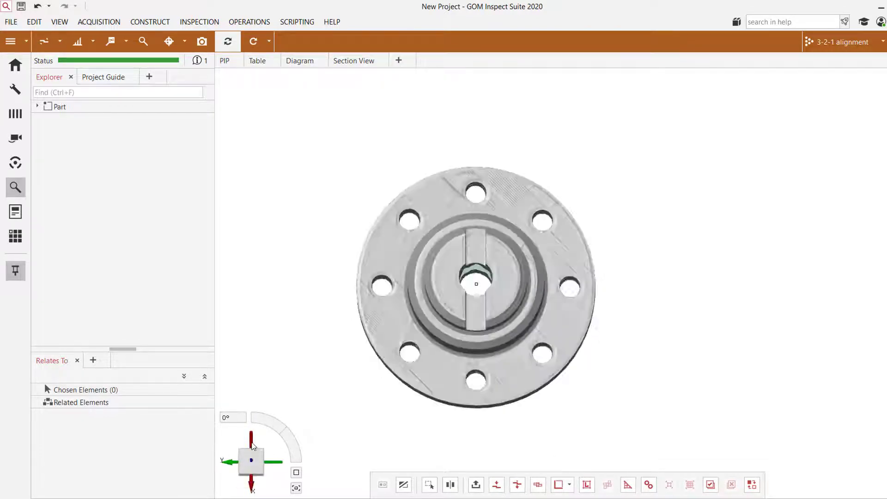
right_drag(478, 286, 518, 275)
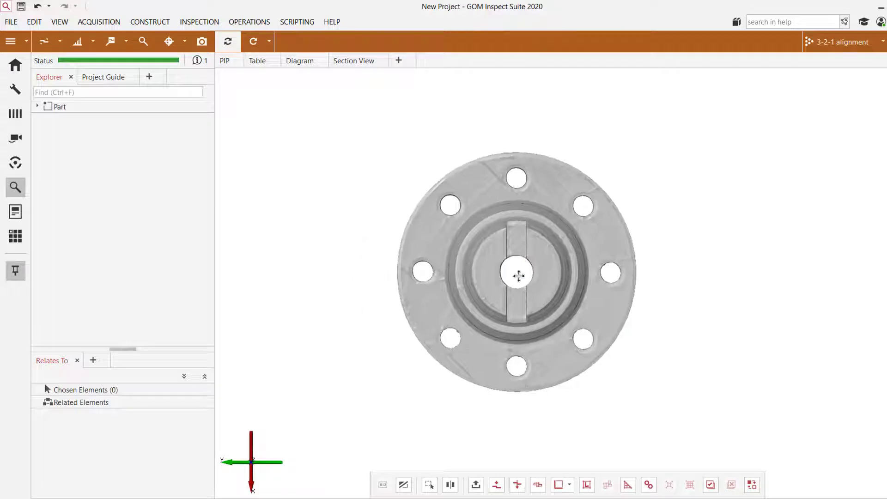
drag(453, 213, 446, 264)
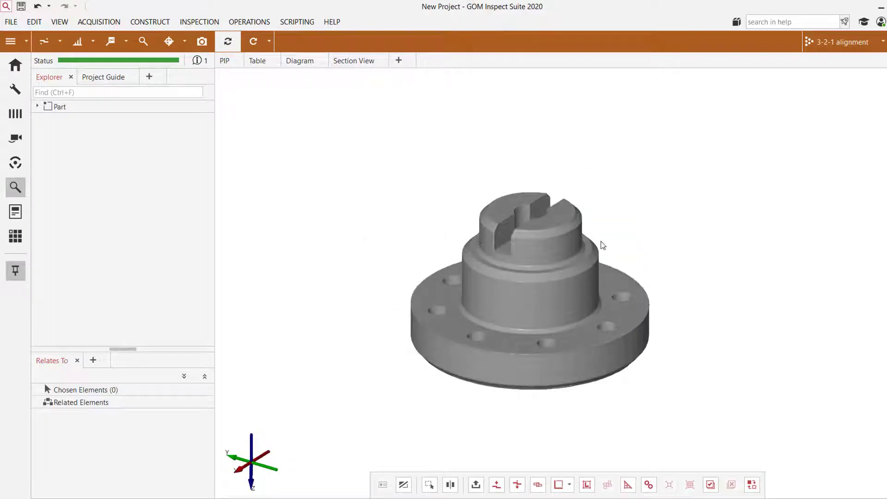
- Start a Single Section construction with Plane Y as the reference plane
click(156, 24)
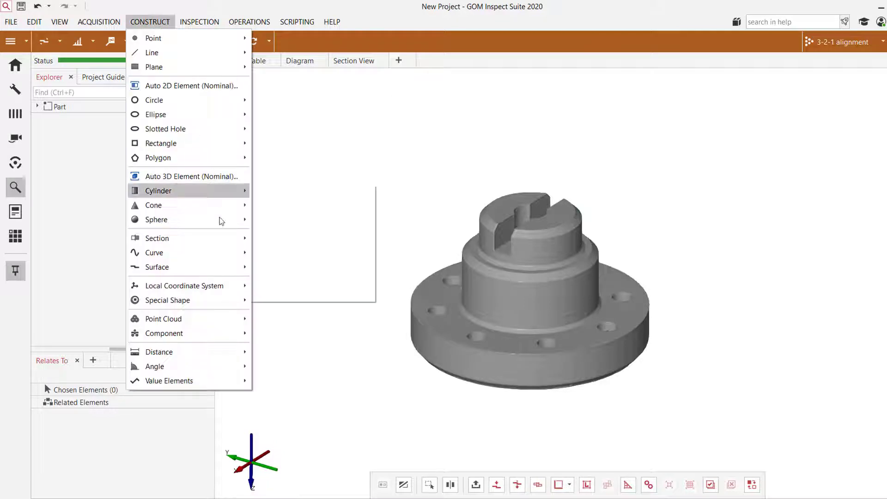
mouse_move(217, 234)
click(276, 236)
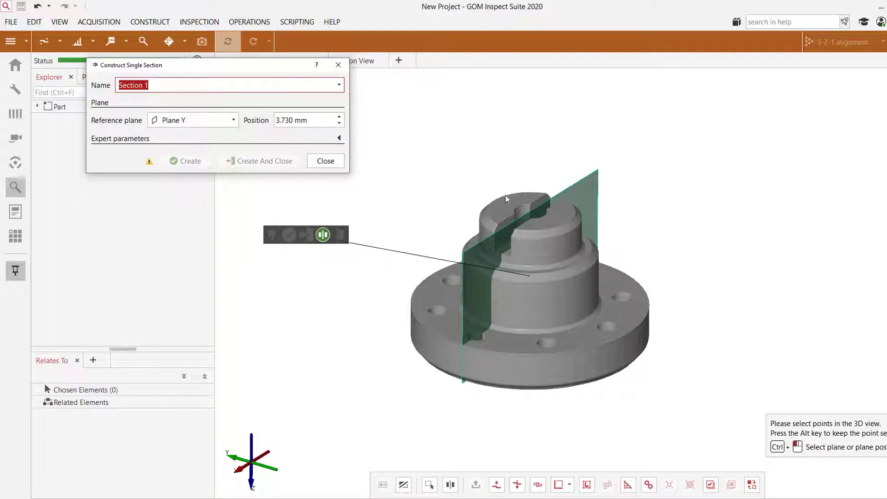
click(194, 120)
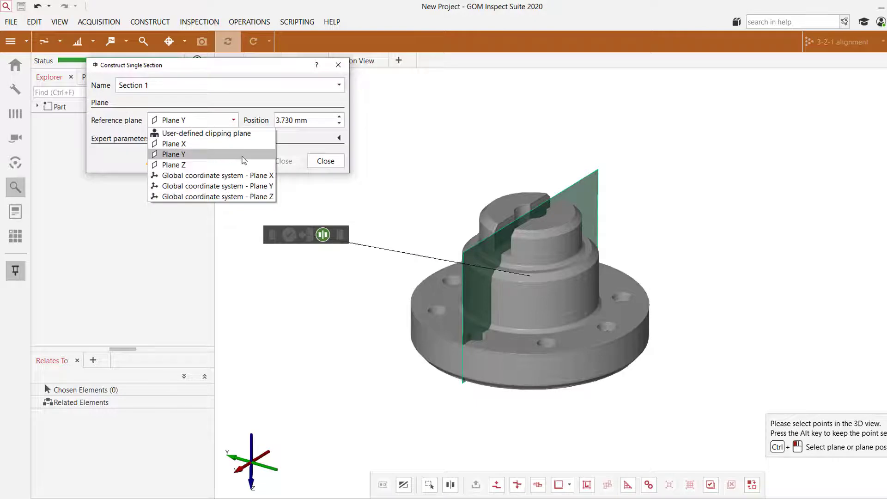
click(175, 155)
- Create the Plane Y section at 3.730 mm
drag(535, 260, 483, 301)
scroll(484, 300, up, 10)
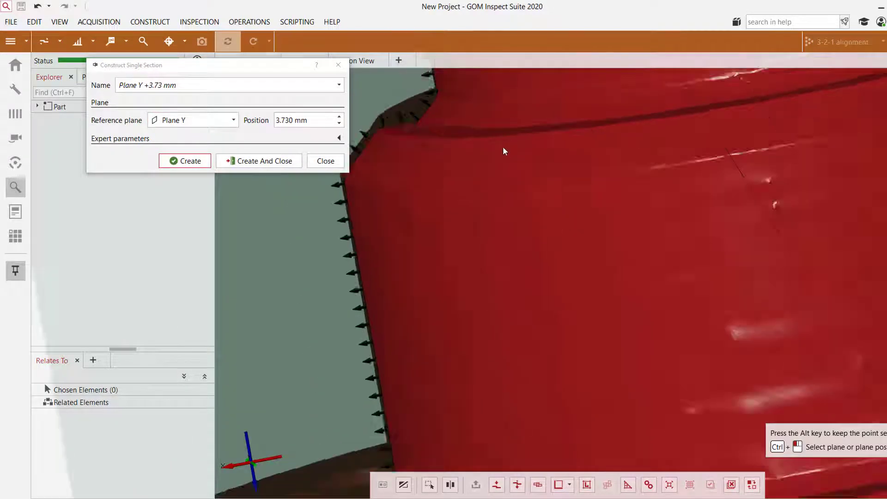
scroll(503, 151, down, 10)
drag(503, 148, 602, 156)
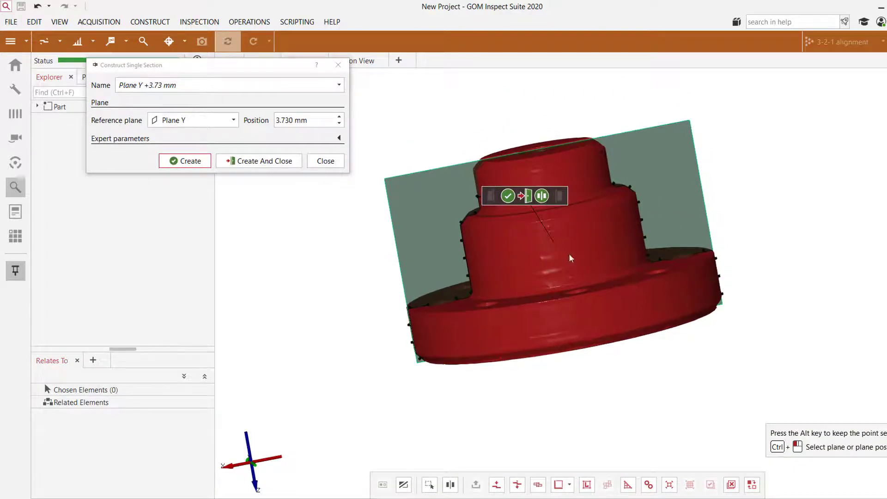
drag(570, 254, 263, 176)
click(180, 160)
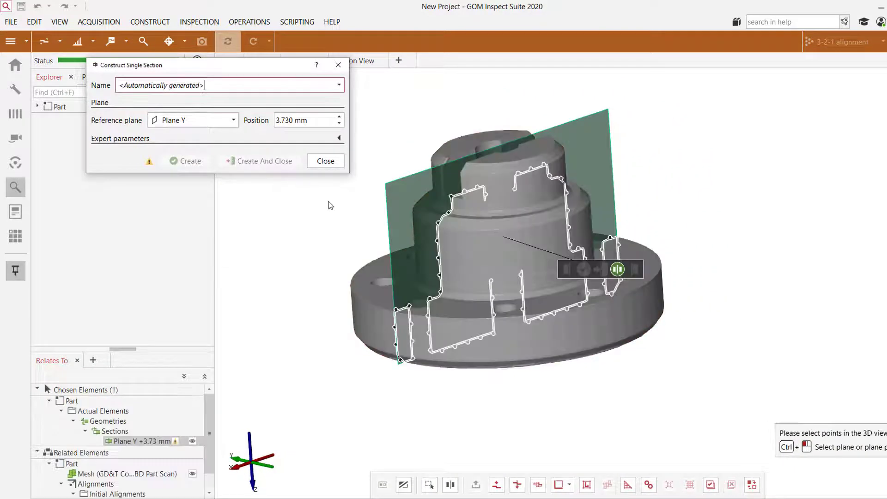
- Switch the reference plane to Plane X, select the scan mesh, and create the −19 mm section
drag(361, 203, 409, 194)
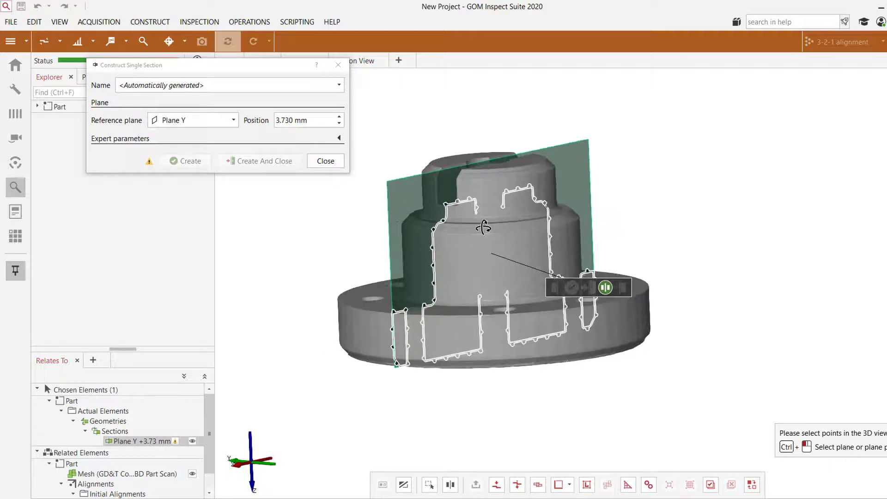
drag(483, 227, 466, 233)
click(199, 120)
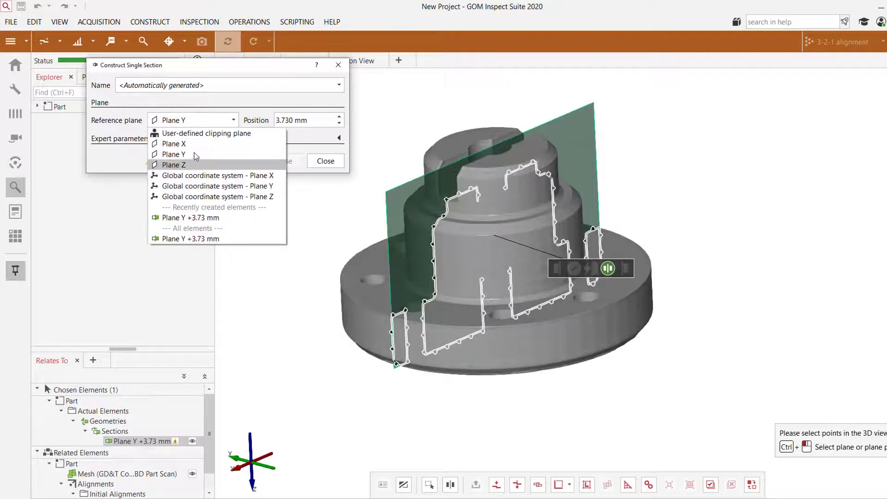
click(193, 143)
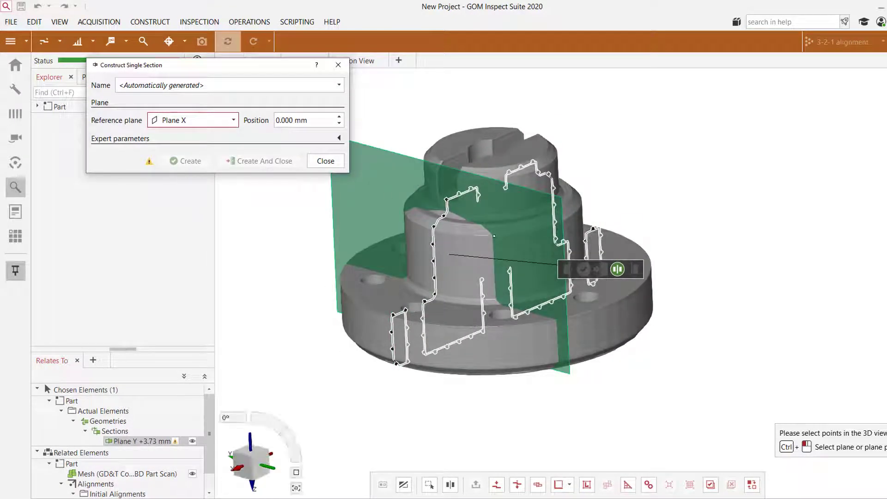
click(256, 468)
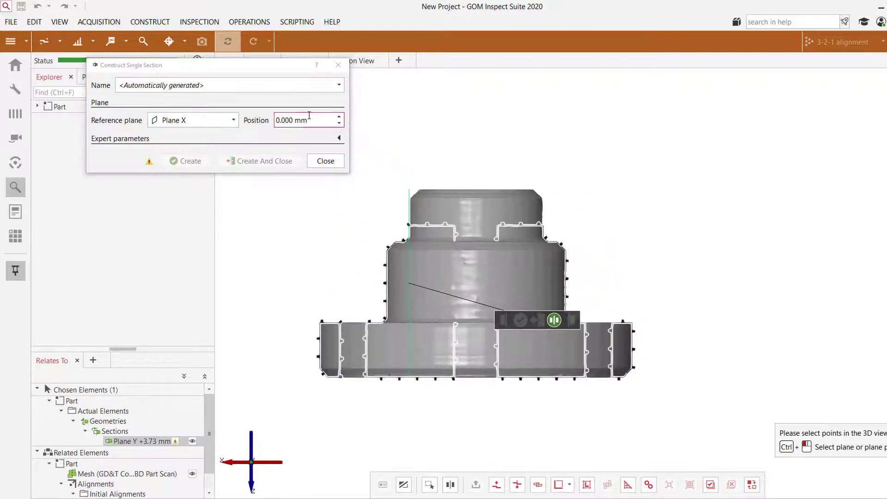
scroll(308, 119, down, 18)
scroll(308, 120, down, 1)
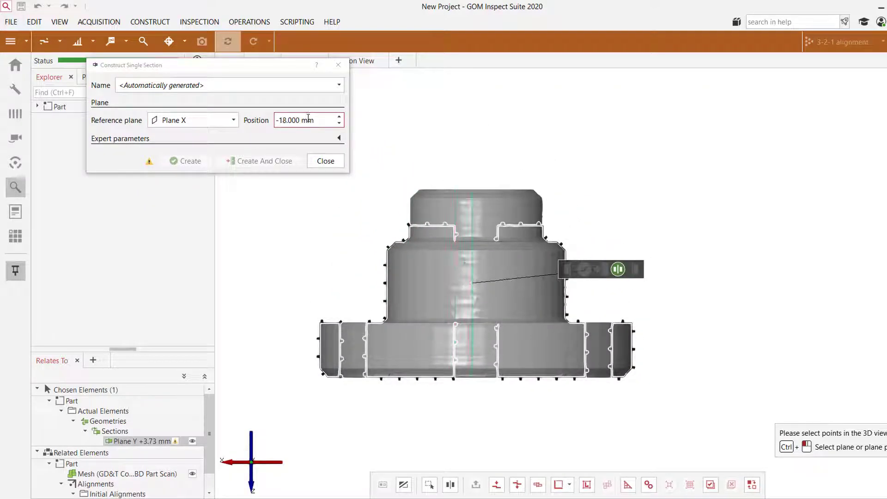
click(711, 485)
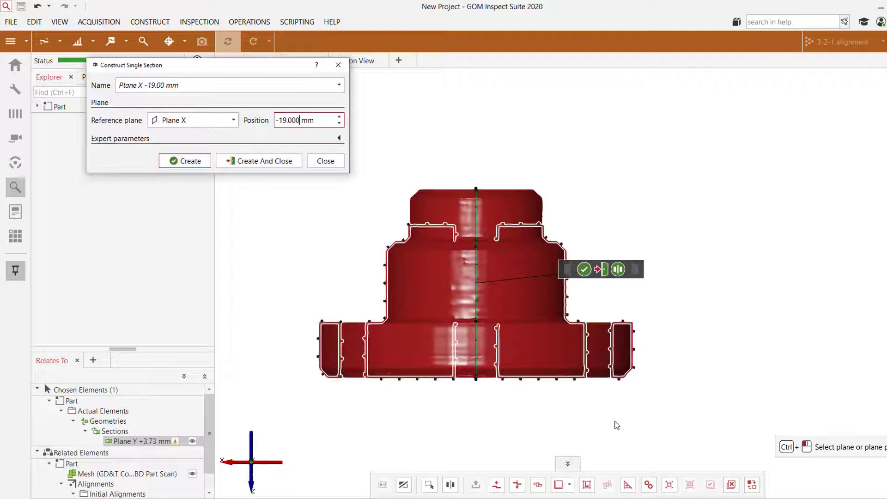
click(184, 160)
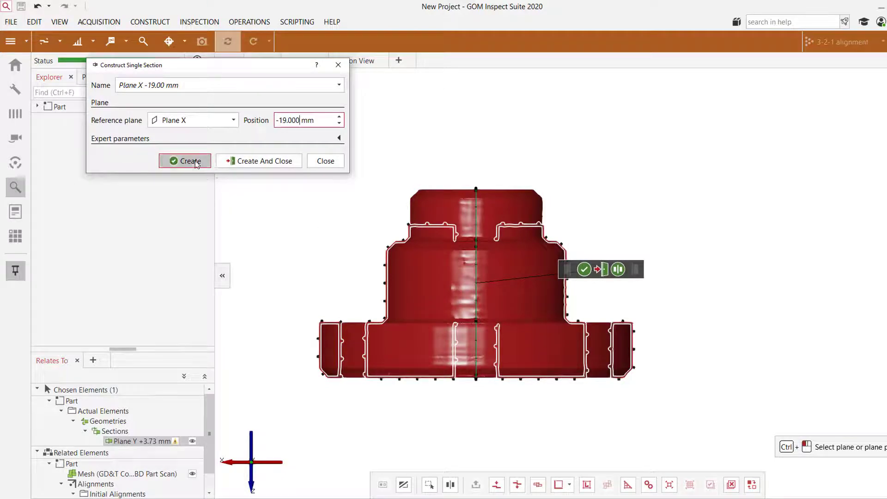
- Set the section's reference plane to Plane Z at 8 mm
drag(358, 245, 427, 289)
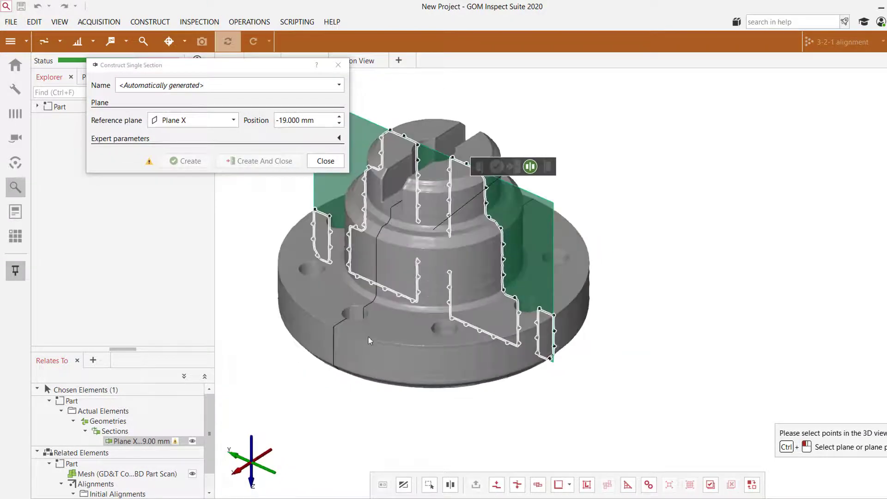
click(218, 121)
click(170, 164)
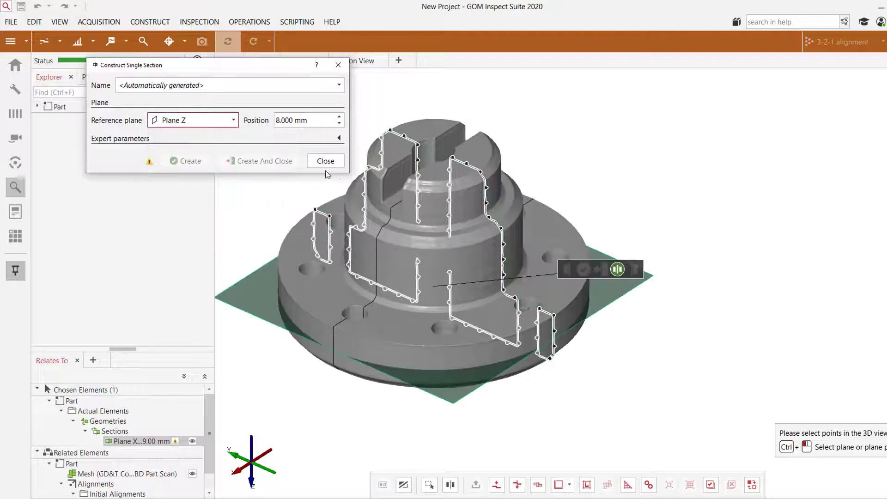
drag(356, 241, 444, 319)
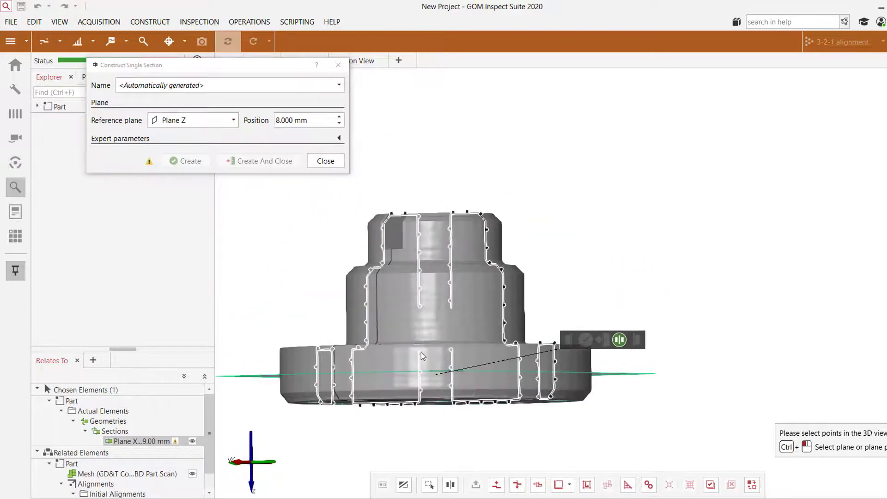
drag(432, 362, 422, 404)
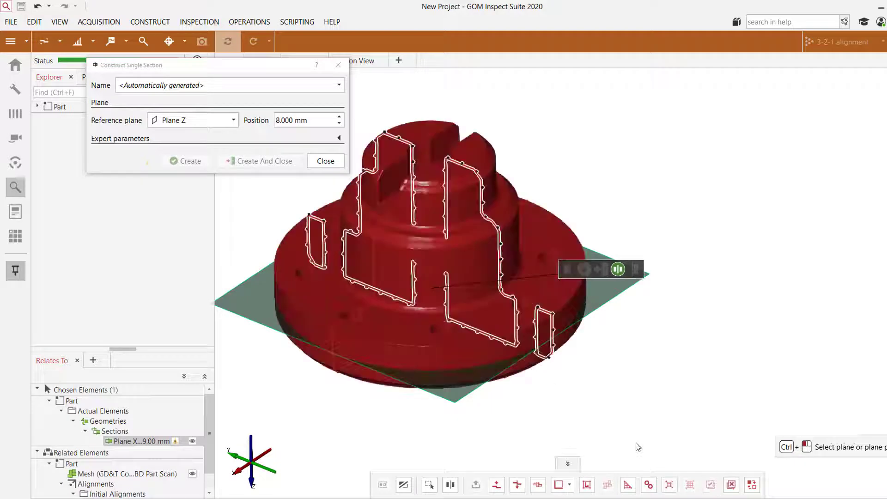
- Create the Plane Z 8 mm section, then hide the scan mesh with H
click(231, 165)
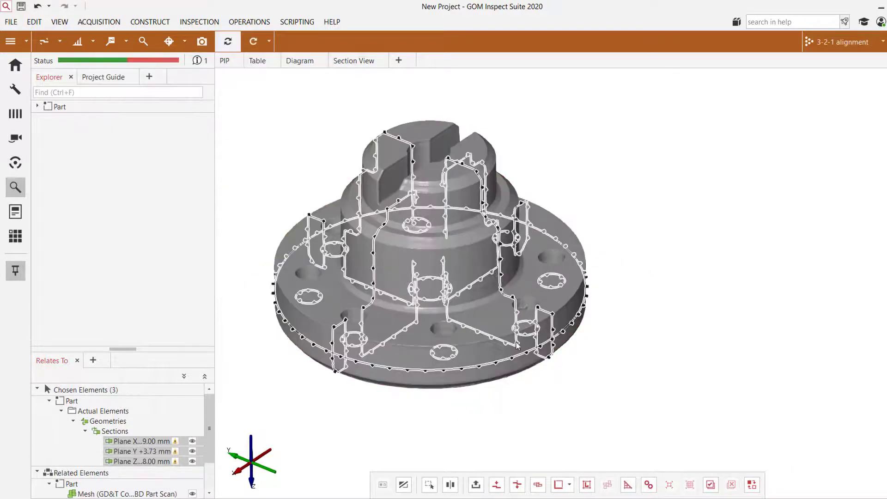
drag(493, 274, 492, 270)
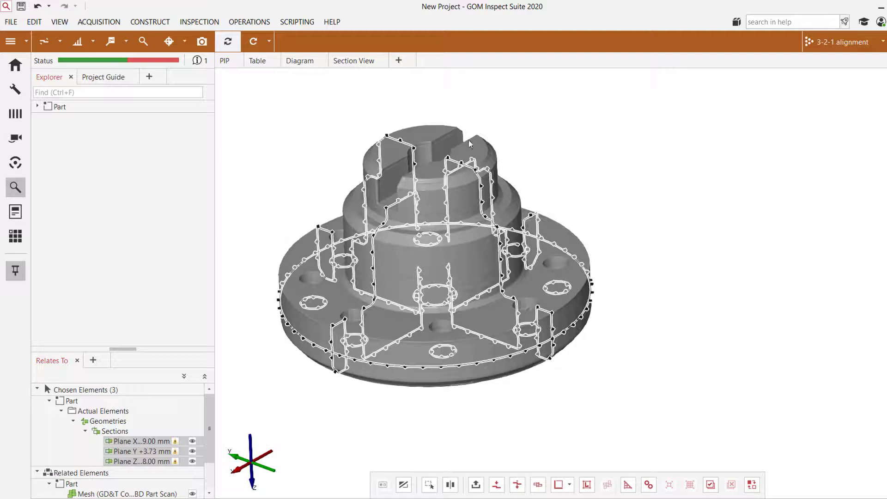
click(472, 154)
key(h)
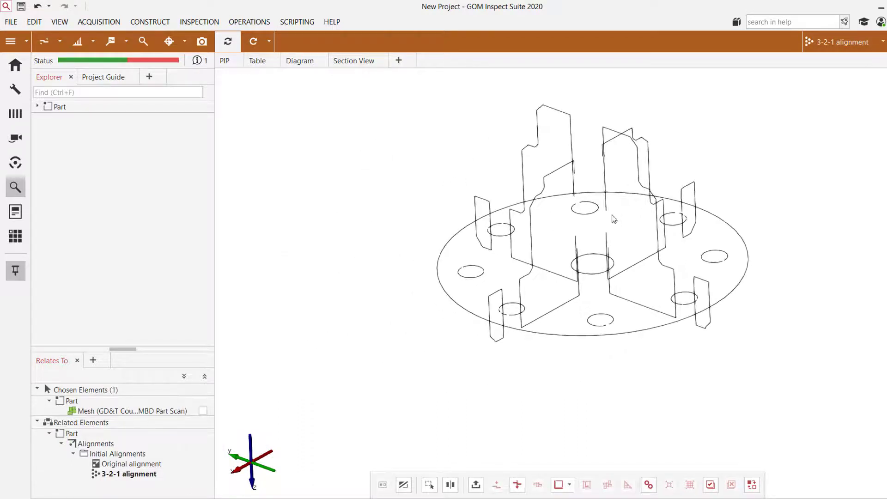
- Check the X, Y and Z section curves by selecting each and orbiting the view
drag(614, 219, 594, 262)
click(599, 324)
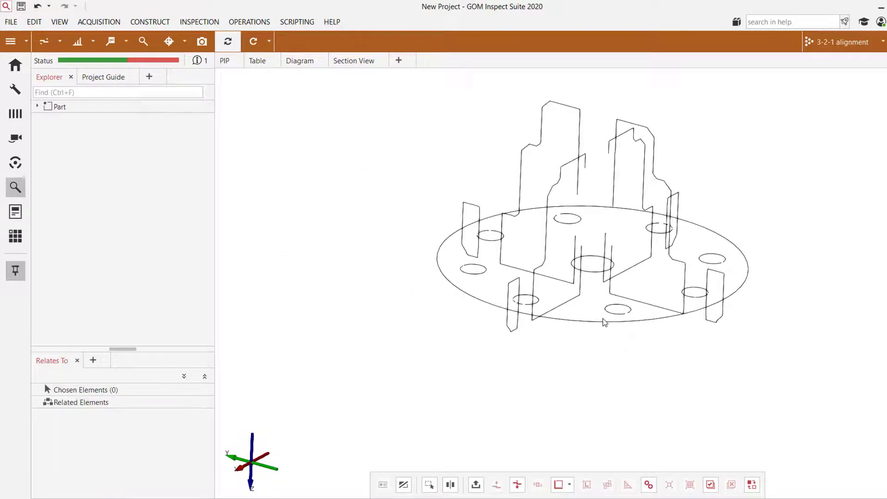
click(534, 288)
click(523, 149)
drag(523, 149, 487, 178)
click(468, 160)
scroll(599, 251, up, 3)
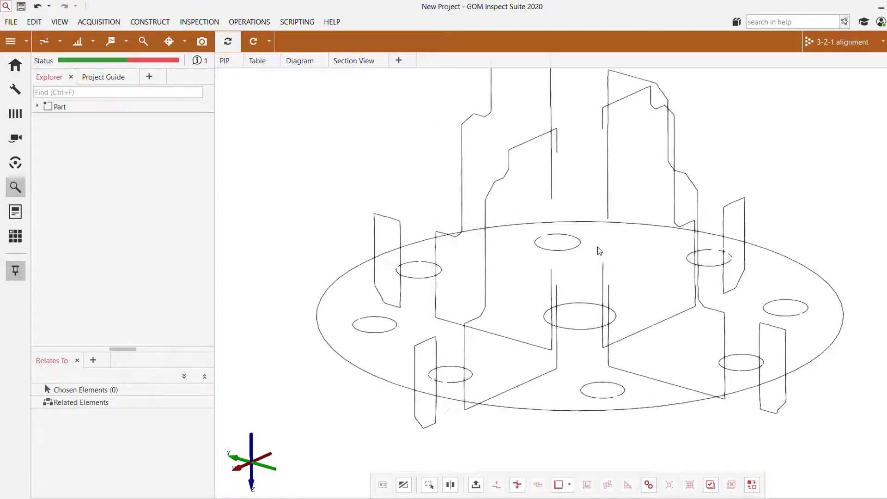
drag(599, 250, 549, 231)
scroll(642, 244, down, 5)
scroll(639, 273, down, 2)
scroll(639, 273, down, 5)
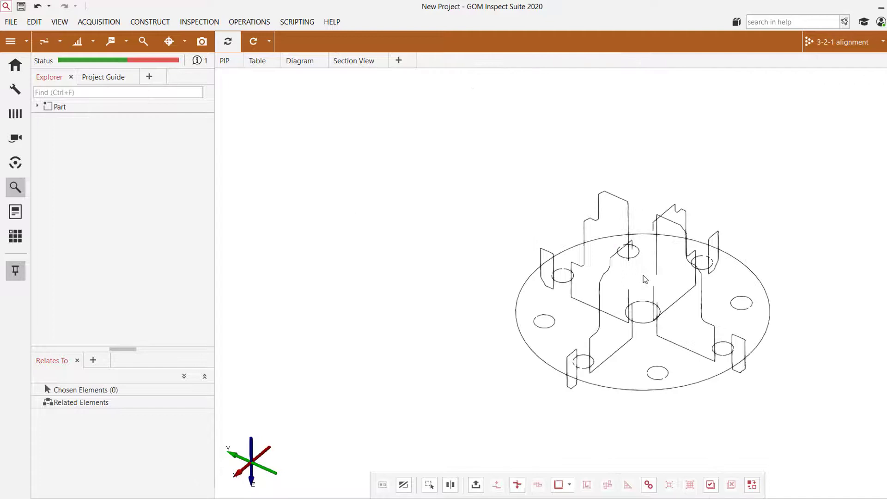
drag(643, 276, 596, 237)
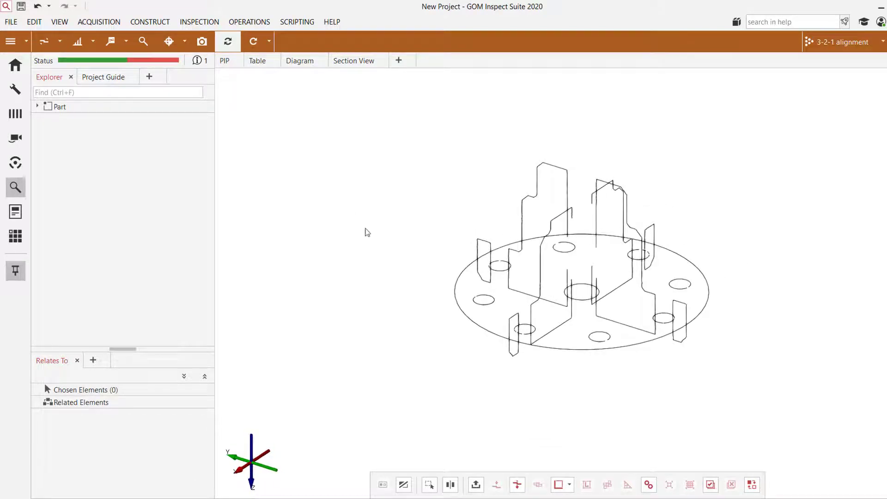
- Select all three Sections under Part > Actual Elements > Geometries
click(37, 106)
click(50, 127)
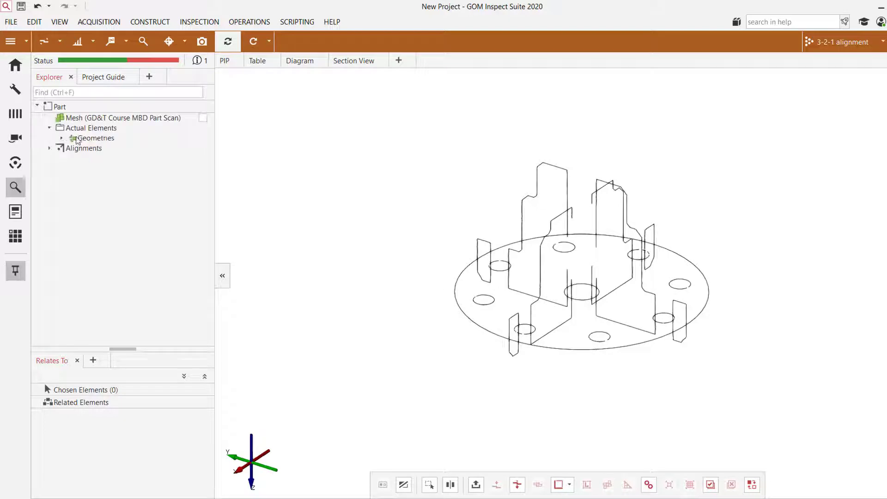
click(62, 138)
click(101, 148)
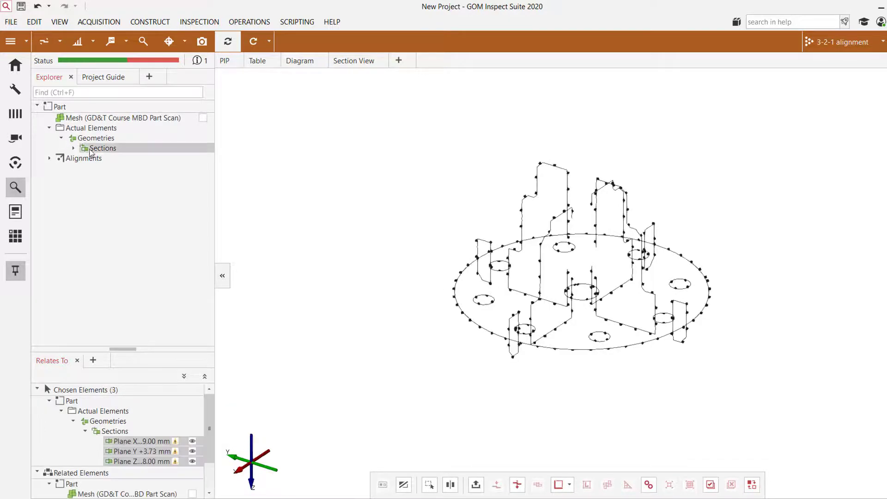
- Export the sections via File > Export > Geometry > IGES as multiple files
click(11, 22)
mouse_move(55, 162)
mouse_move(275, 179)
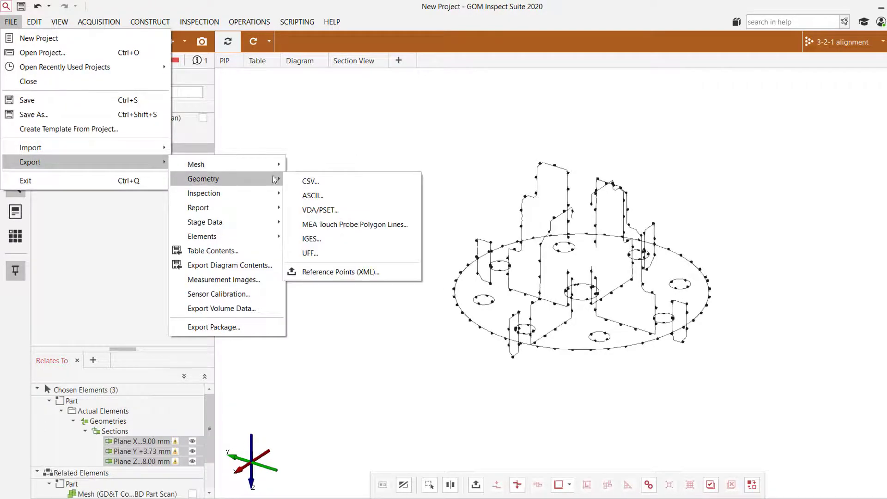
click(318, 240)
drag(219, 68, 358, 132)
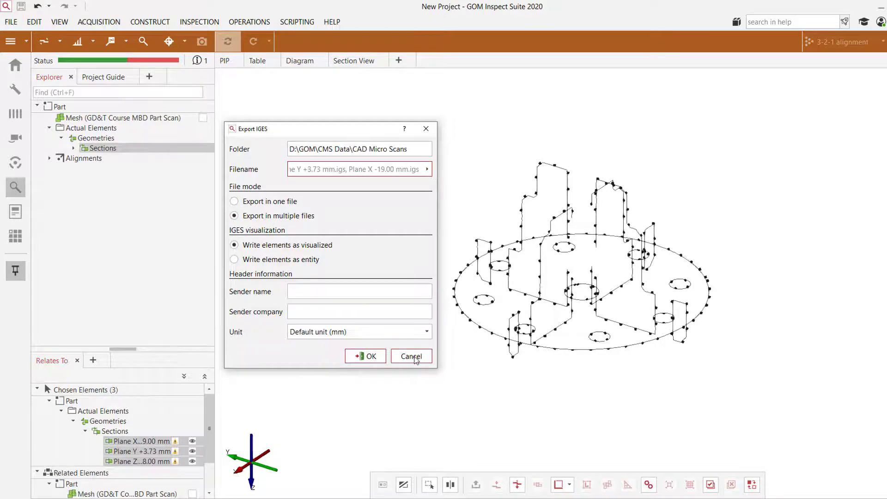
click(365, 357)
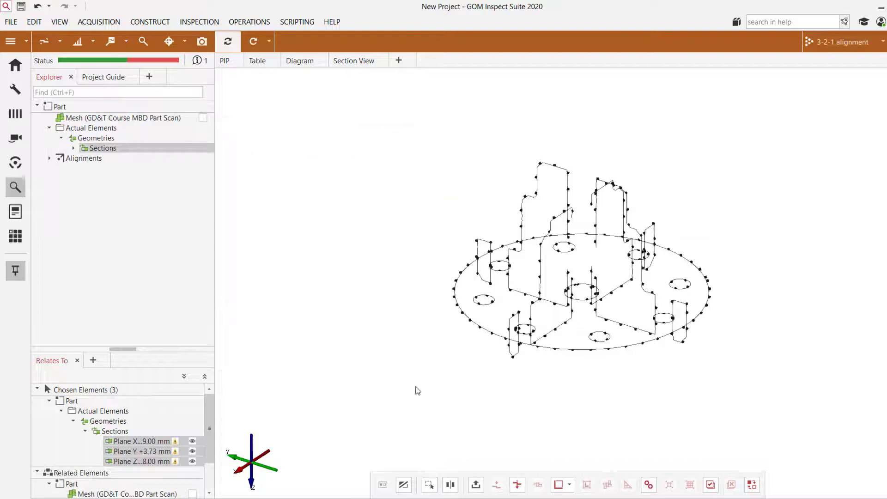
click(417, 376)
key(alt+Tab)
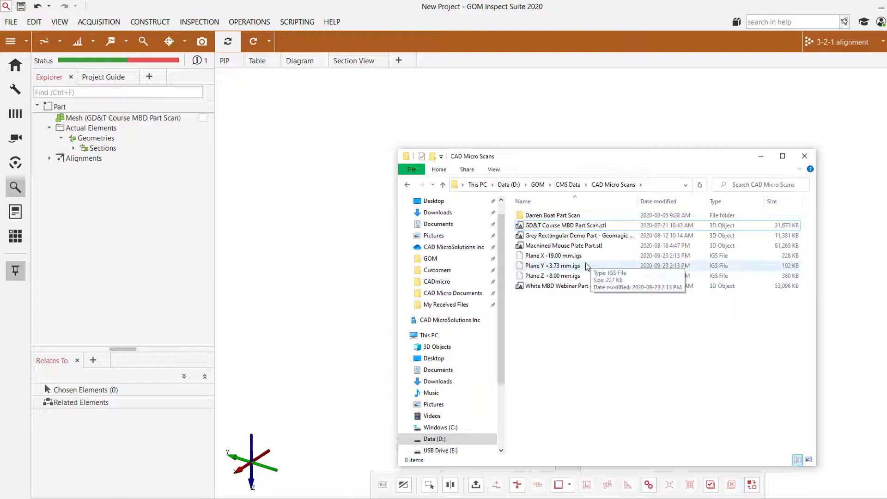
click(553, 256)
shift+click(577, 275)
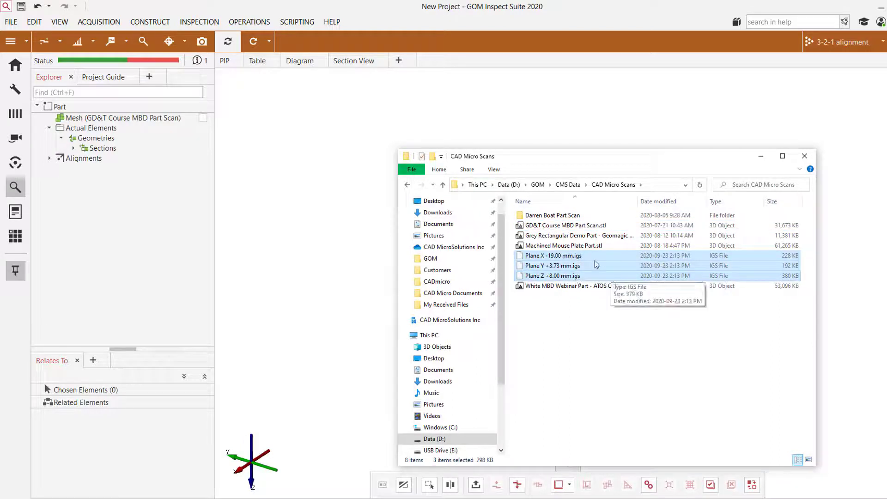
drag(617, 160, 478, 116)
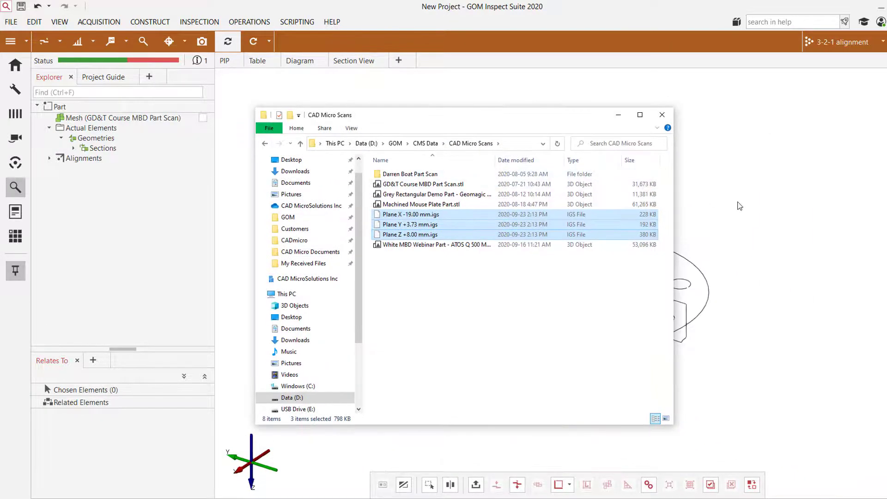
drag(413, 211, 559, 185)
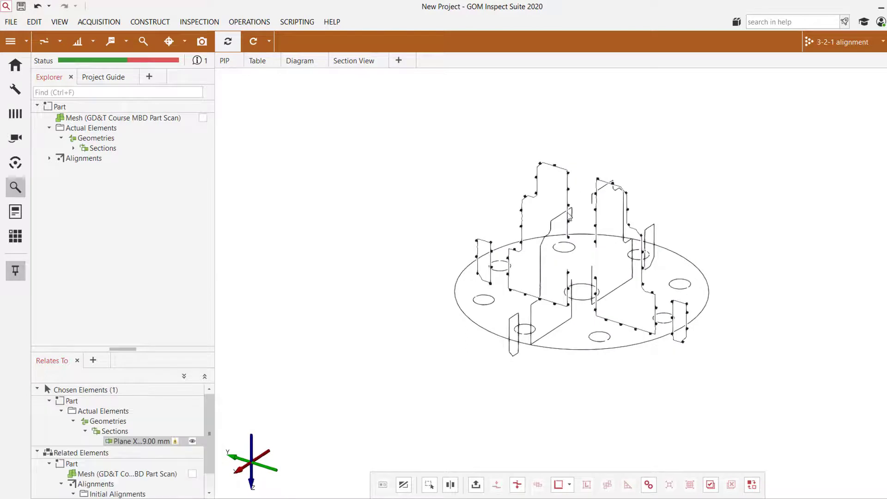
click(547, 238)
click(540, 257)
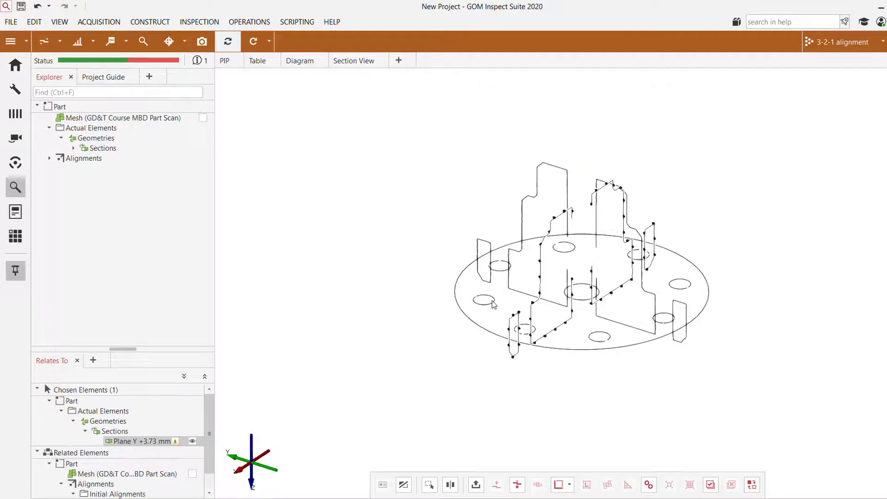
click(583, 342)
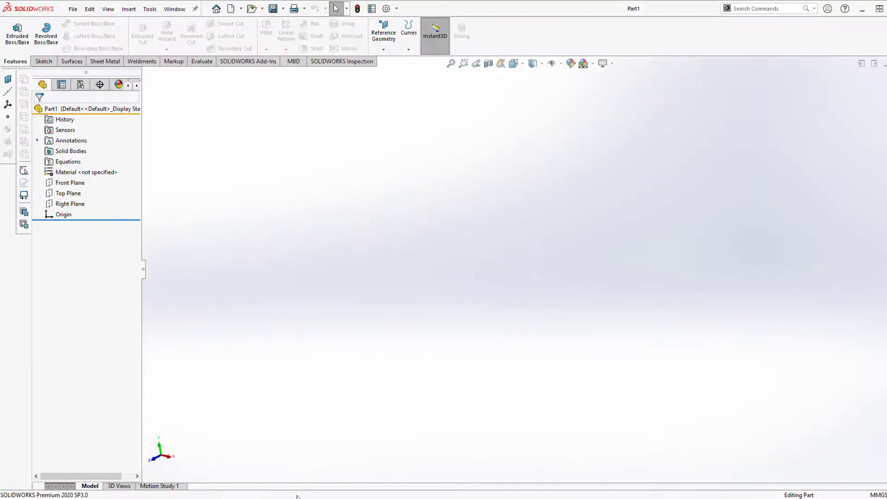
- Import Plane X -19.00 mm.igs into SOLIDWORKS as a new Part_MM part
click(297, 497)
click(421, 294)
drag(410, 214, 725, 189)
double_click(389, 91)
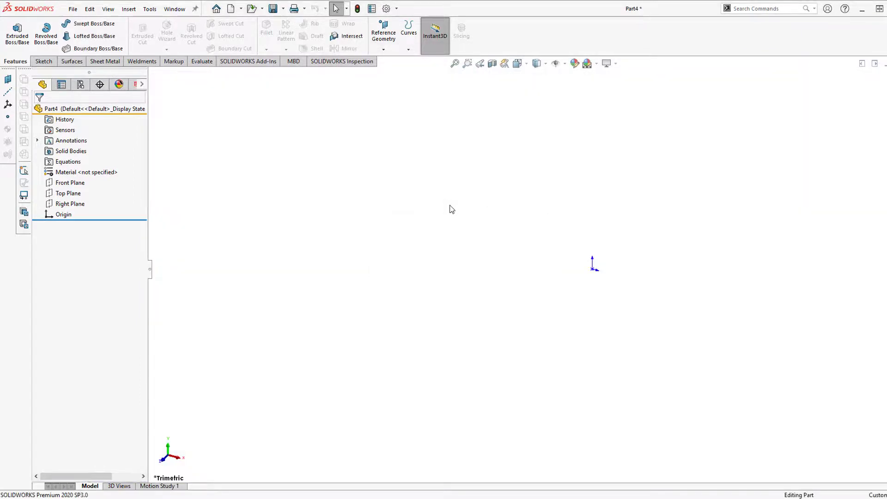
- Select the four imported curves and start a 3D sketch from them
click(74, 225)
shift+click(75, 256)
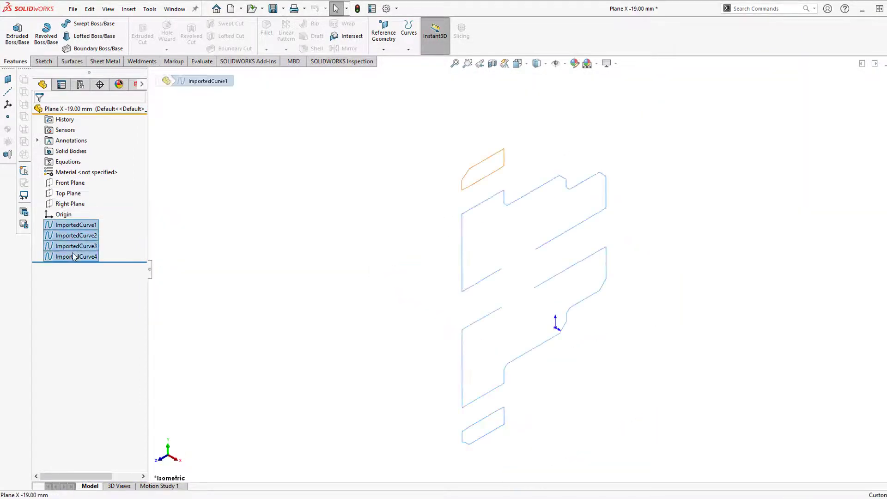
middle_drag(416, 227, 344, 125)
click(44, 61)
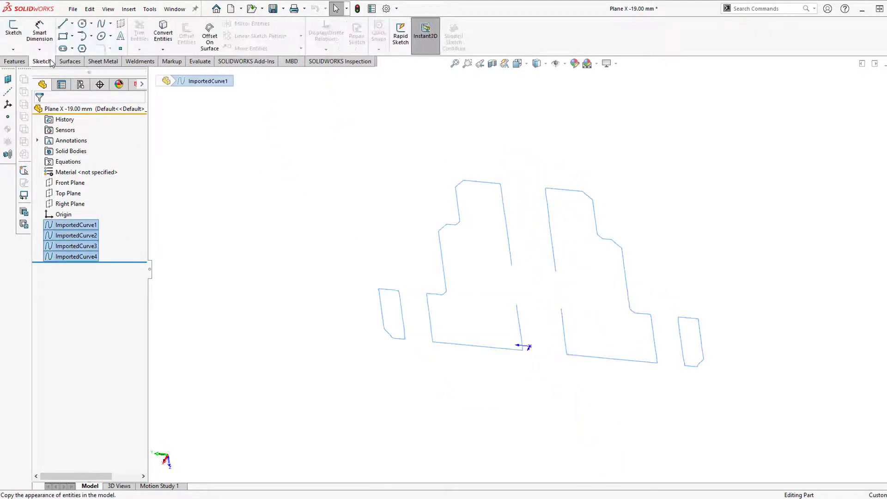
click(13, 49)
click(21, 71)
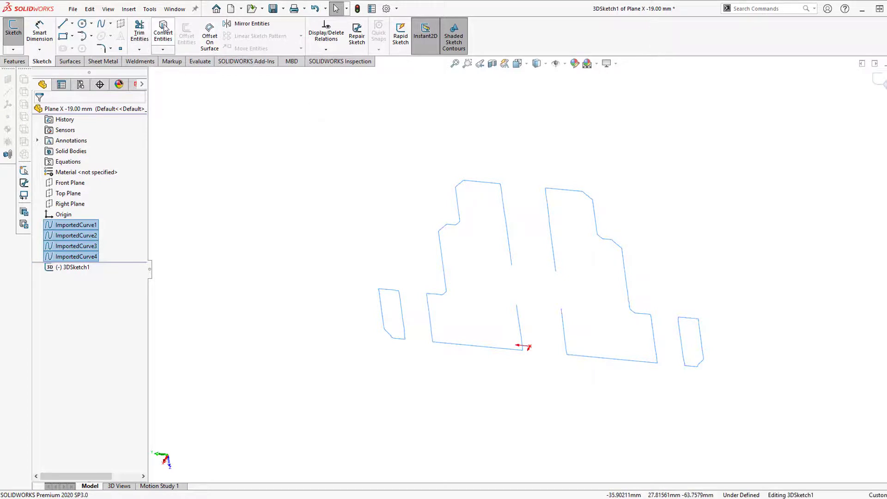
mouse_move(425, 220)
middle_down()
mouse_move(439, 148)
mouse_move(548, 204)
middle_up()
scroll(568, 262, down, 5)
scroll(545, 262, up, 4)
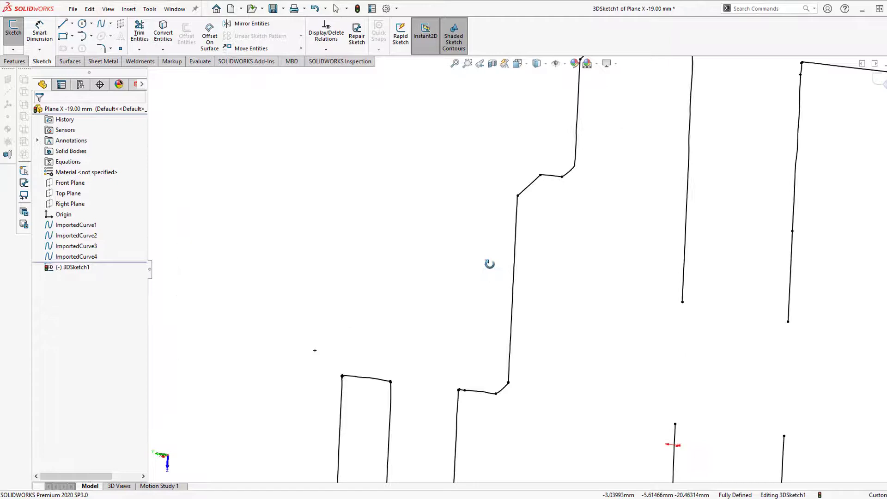
scroll(669, 302, up, 4)
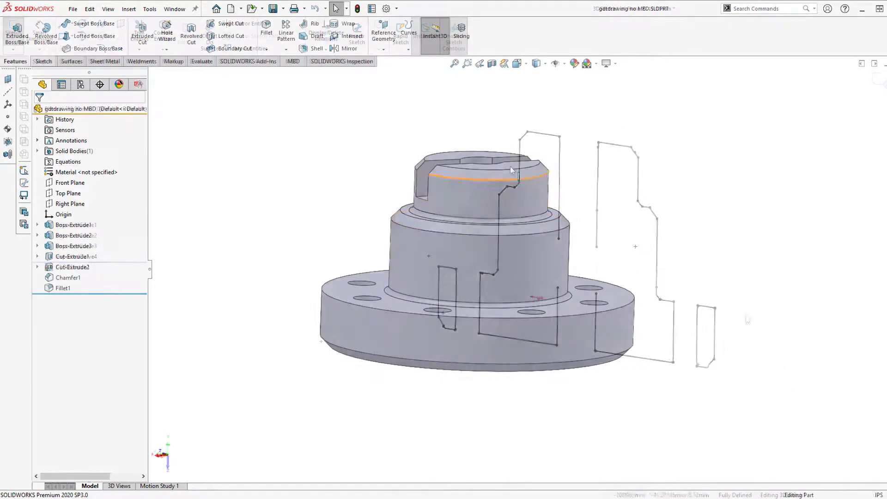
middle_drag(473, 298, 517, 45)
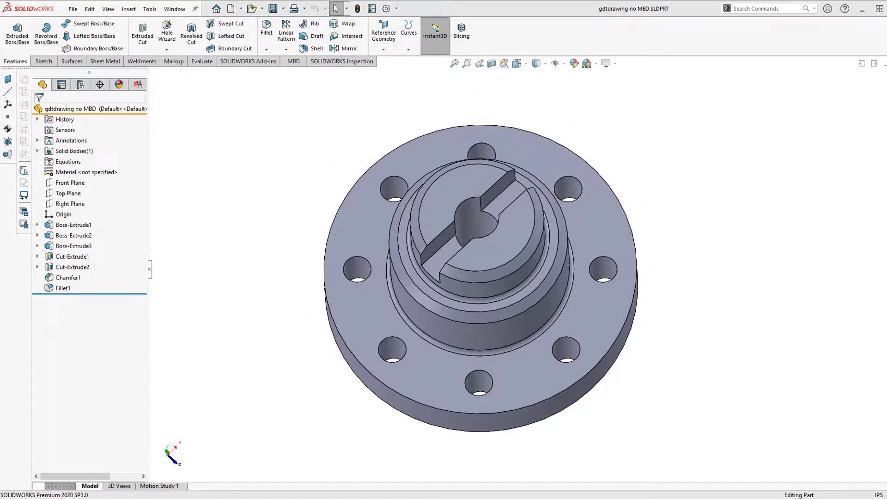